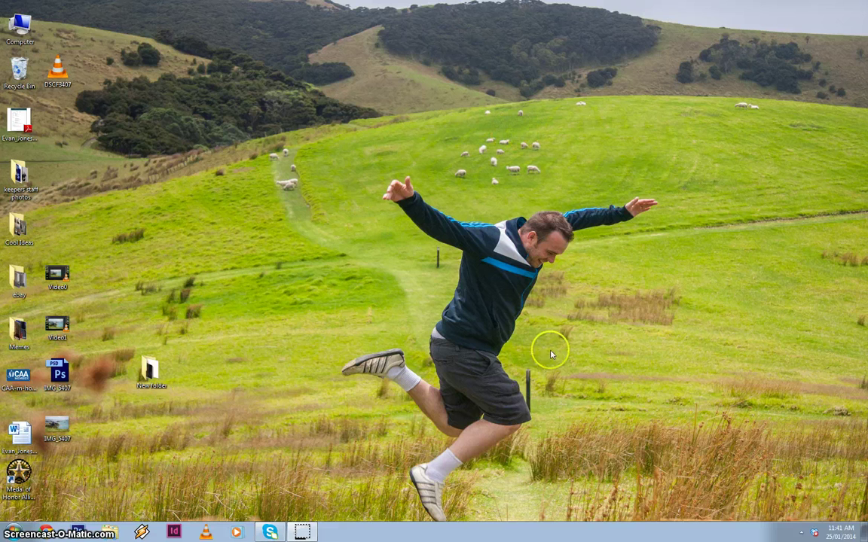
- Open iTunes and look over the song list in the music library
key("super")
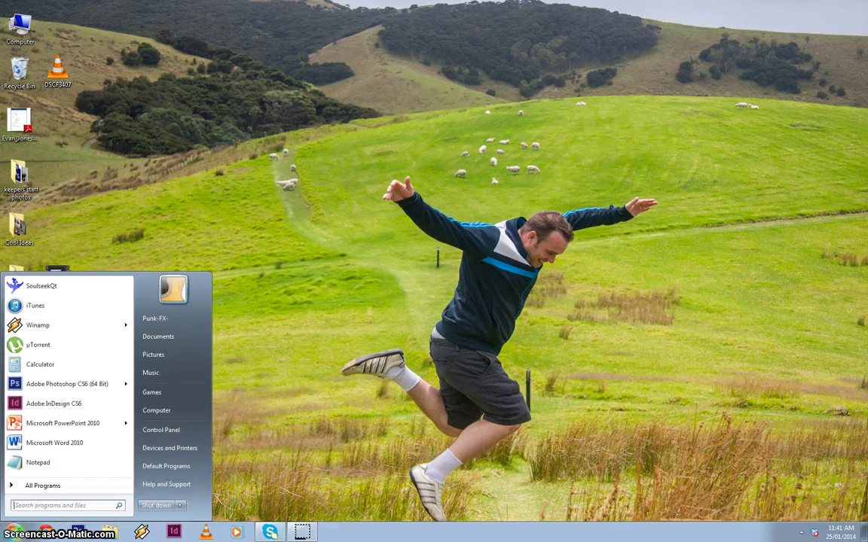
left_click(32, 308)
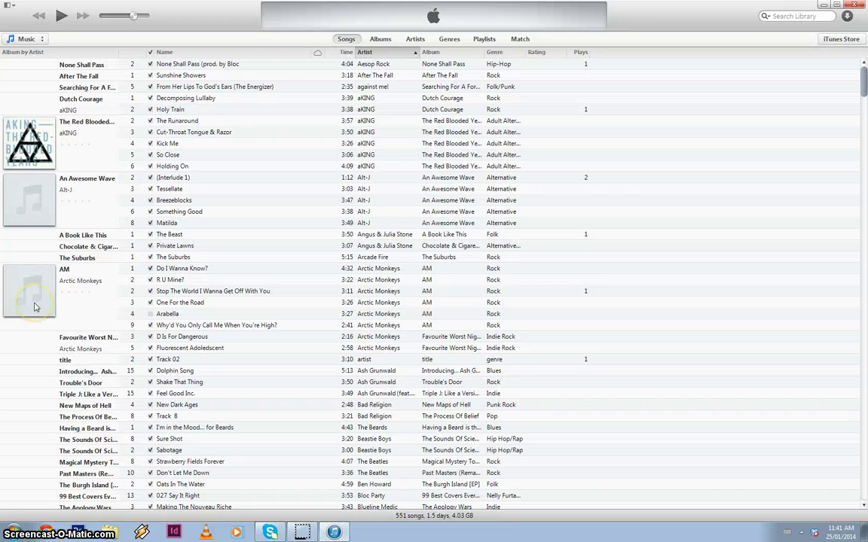
left_click(407, 223)
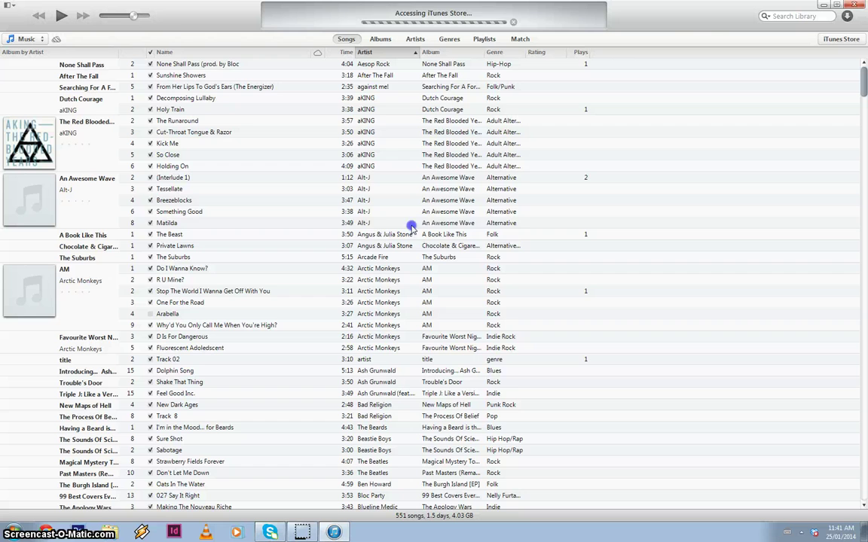
scroll(395, 277, "down", 2)
scroll(395, 277, "up", 2)
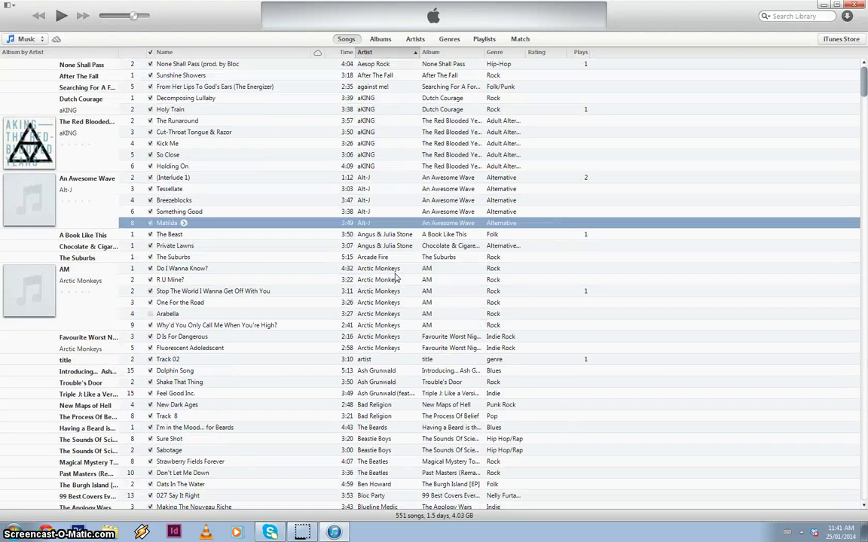
- Open the iTunes preferences and choose "Ask to Import CD" for when a CD is inserted
left_click(14, 7)
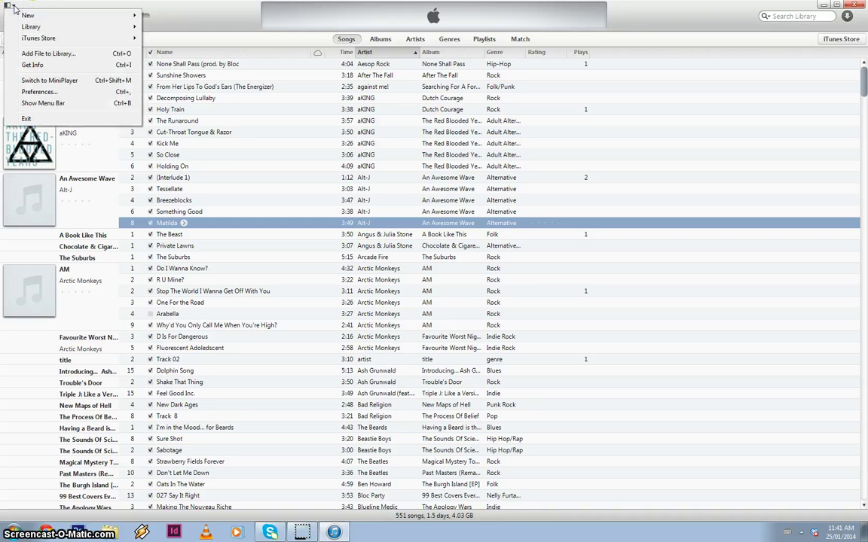
left_click(30, 92)
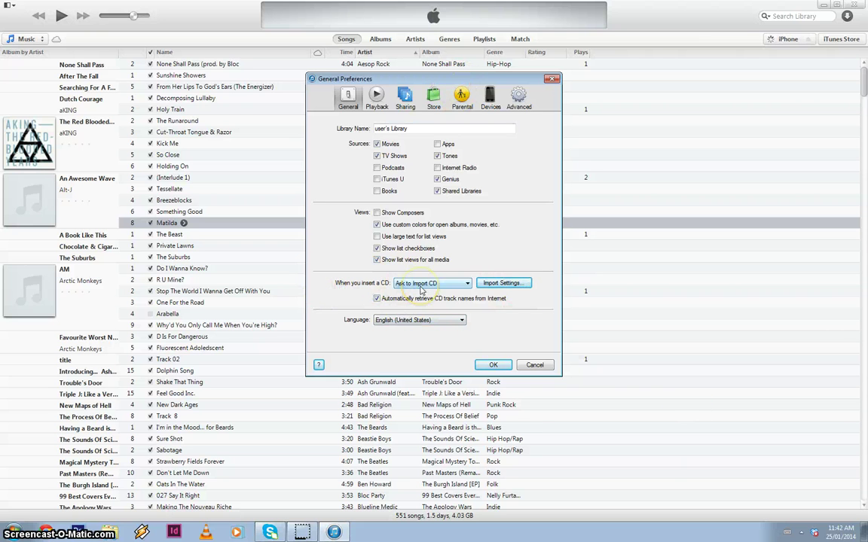
left_click(424, 284)
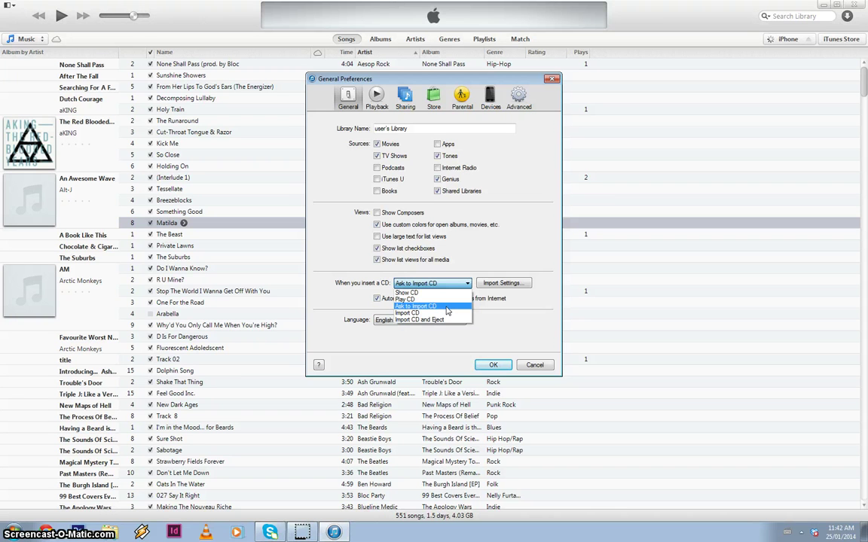
left_click(437, 305)
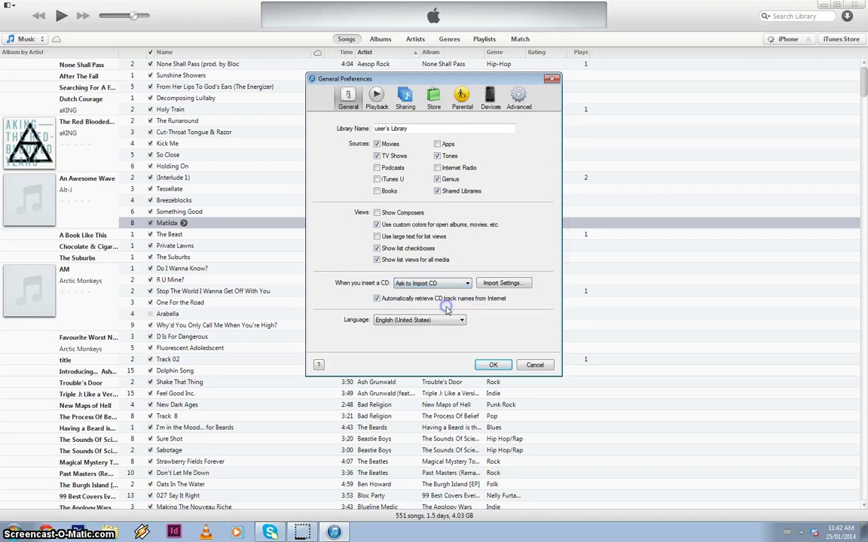
- Set CD imports to use the MP3 Encoder with a Custom setting and a stereo bit rate of 320 kbps
left_click(527, 286)
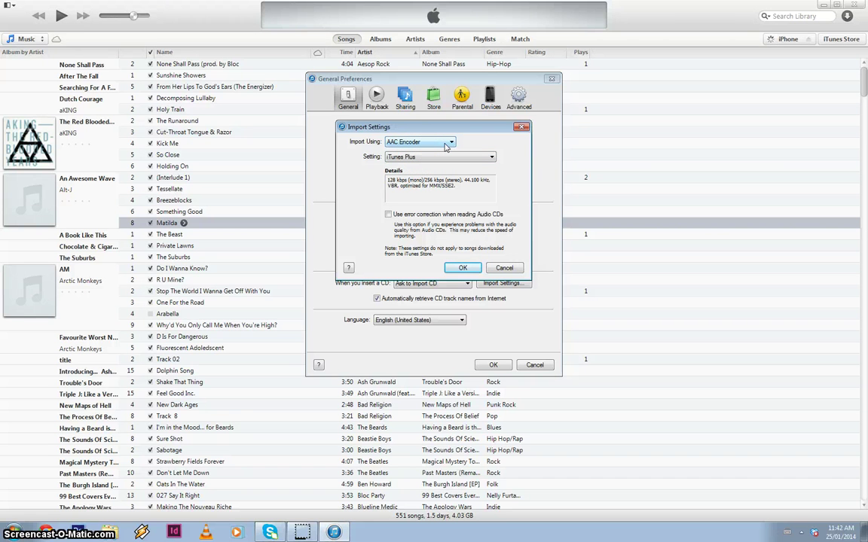
left_click(445, 143)
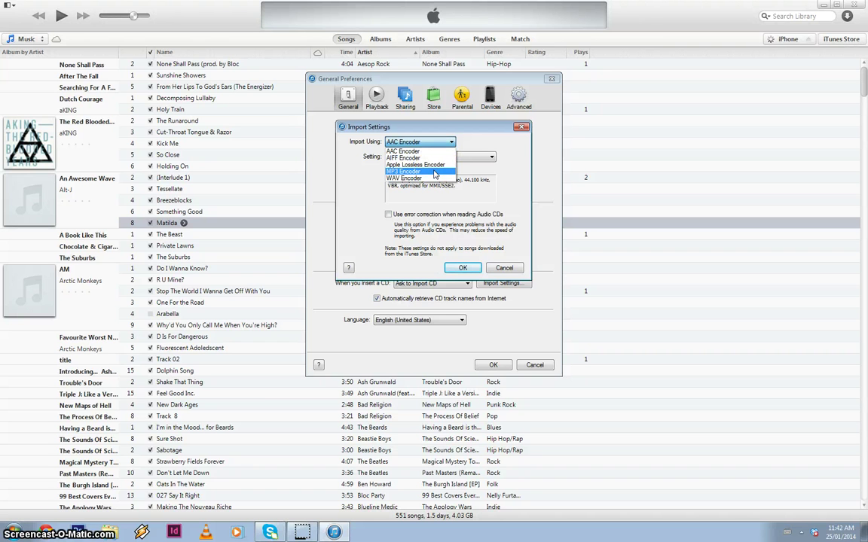
left_click(435, 173)
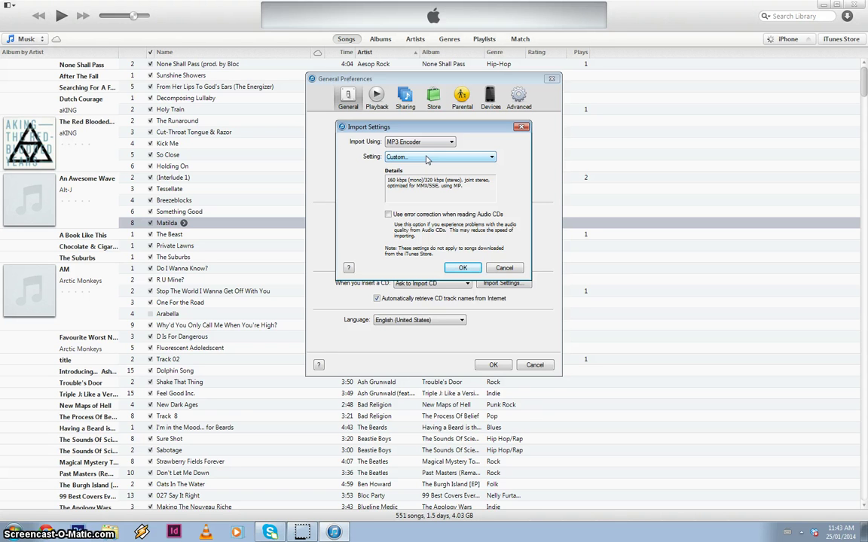
left_click(426, 159)
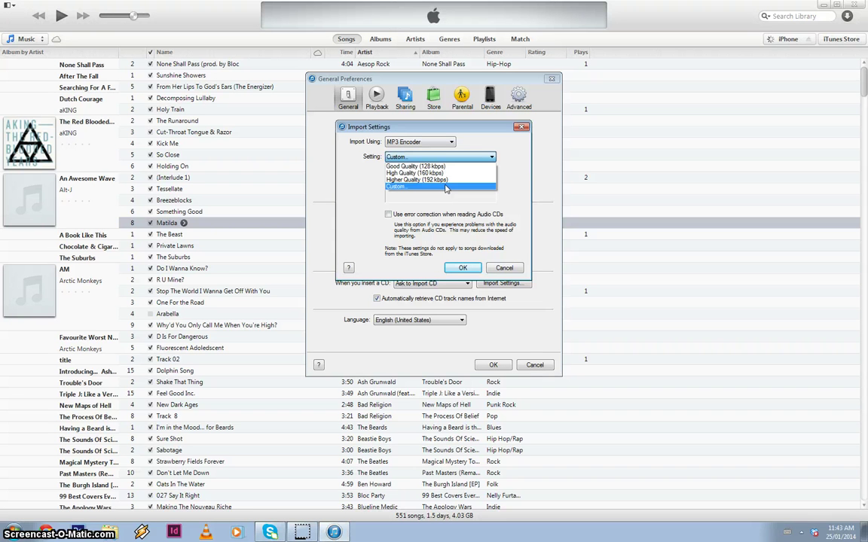
left_click(445, 187)
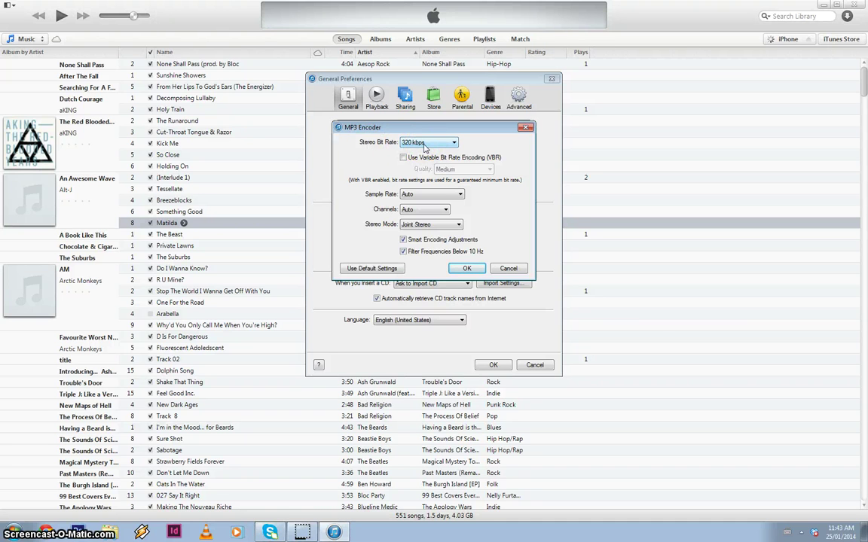
left_click(424, 144)
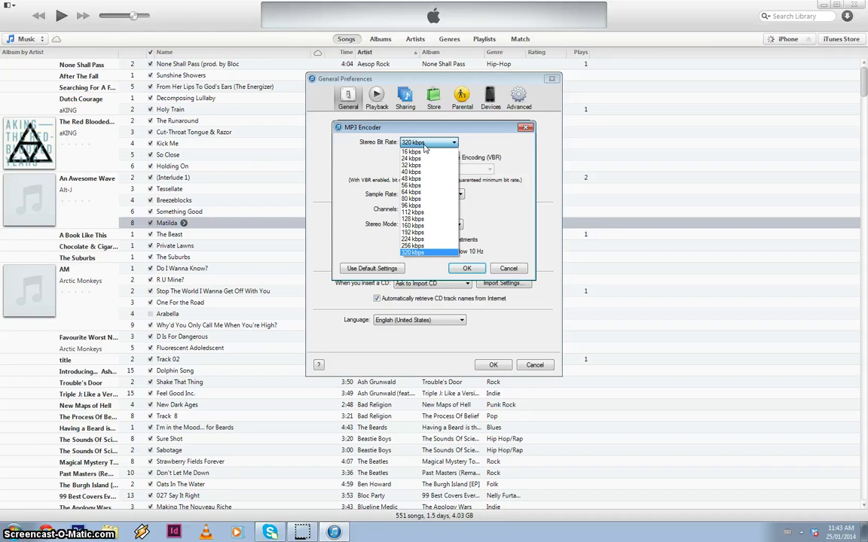
left_click(423, 147)
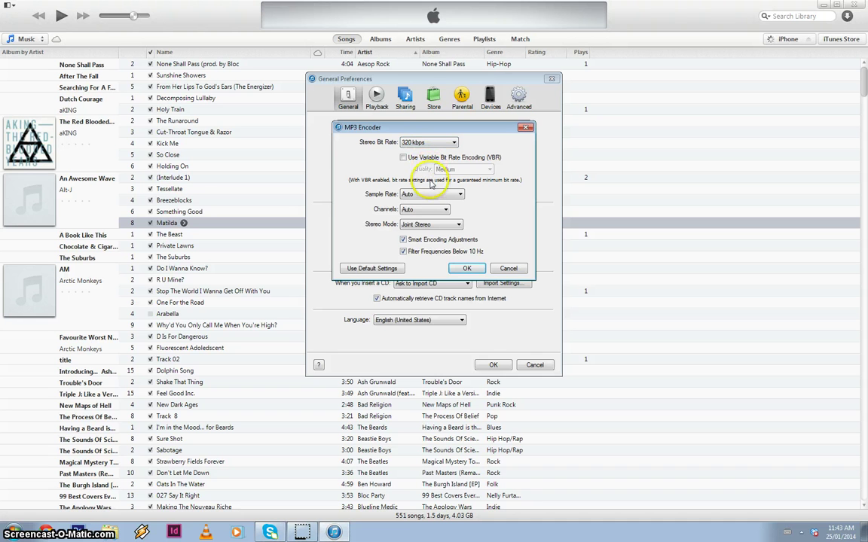
left_click(464, 159)
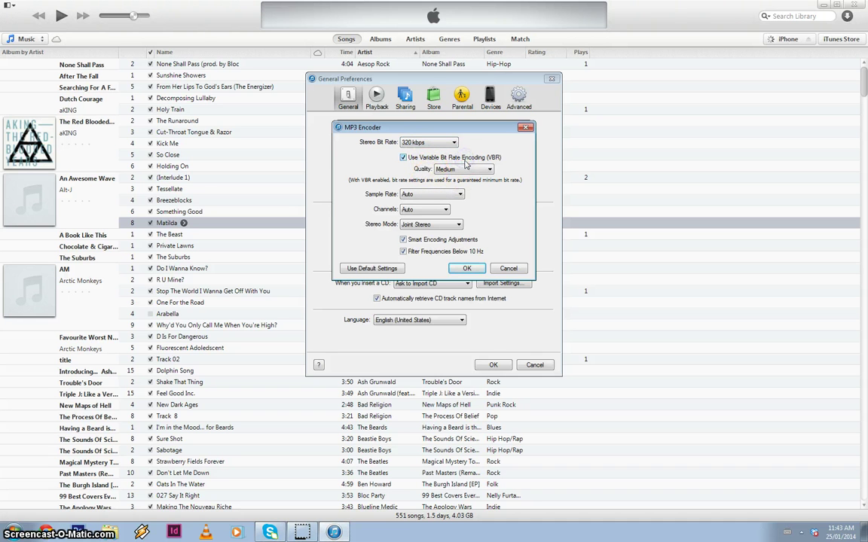
left_click(466, 170)
left_click(466, 171)
left_click(403, 157)
- Keep sample rate and channels on Auto with Joint Stereo mode, and confirm the encoder, import settings and preferences
left_click(421, 195)
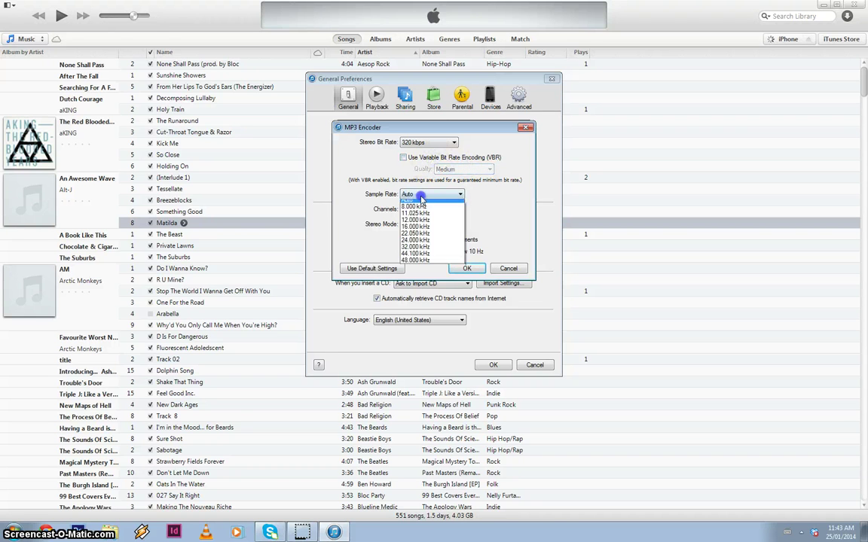
left_click(421, 197)
left_click(424, 210)
left_click(417, 216)
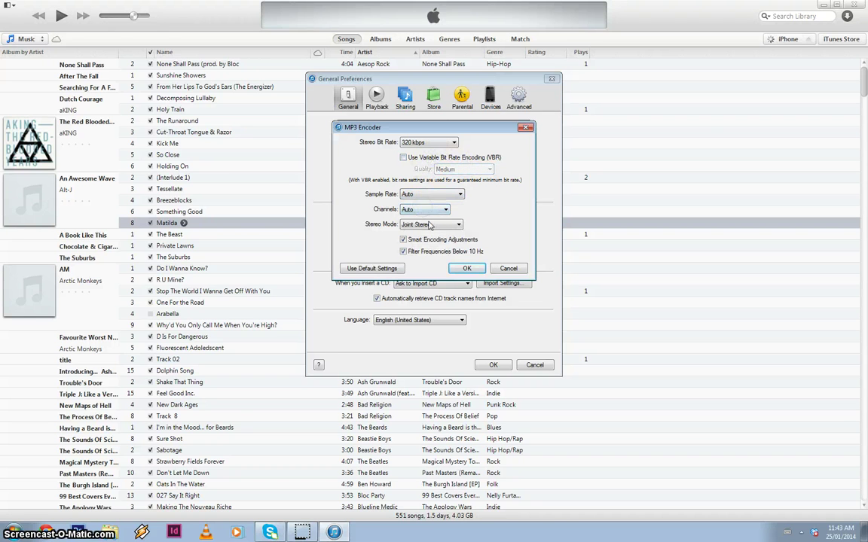
left_click(429, 225)
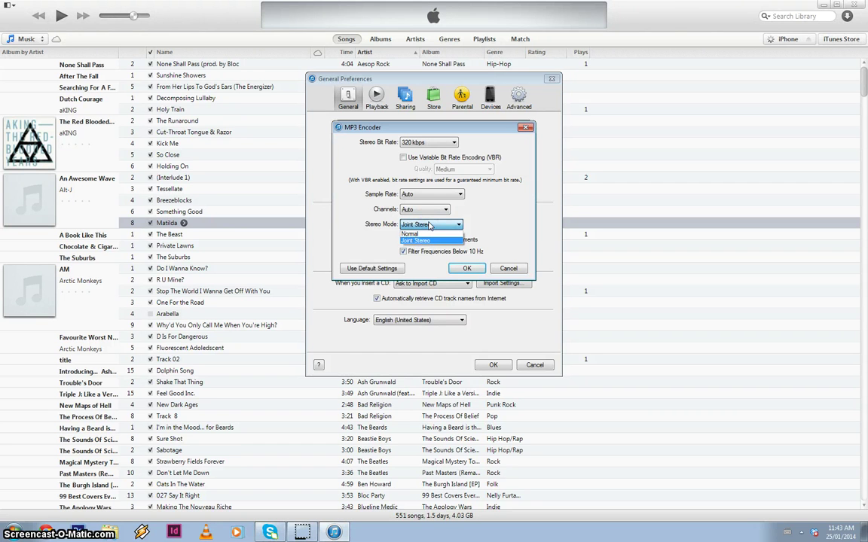
left_click(415, 240)
left_click(467, 269)
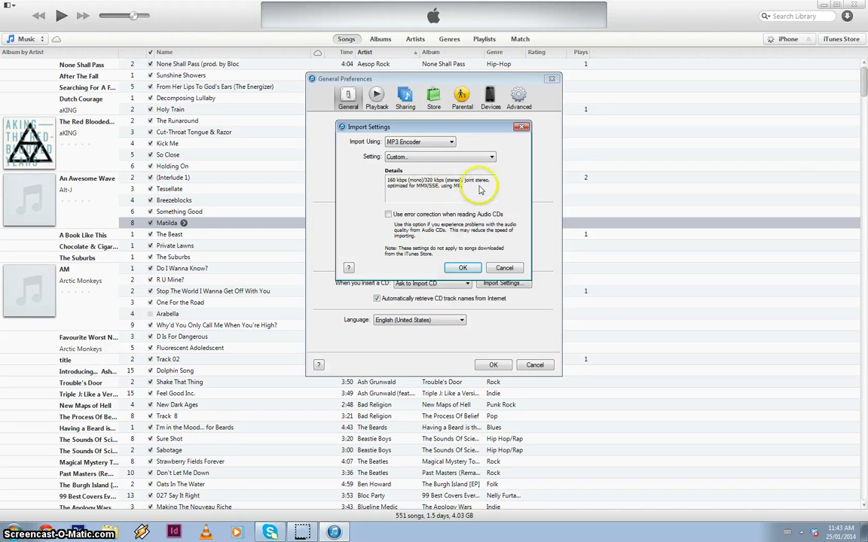
left_click(464, 269)
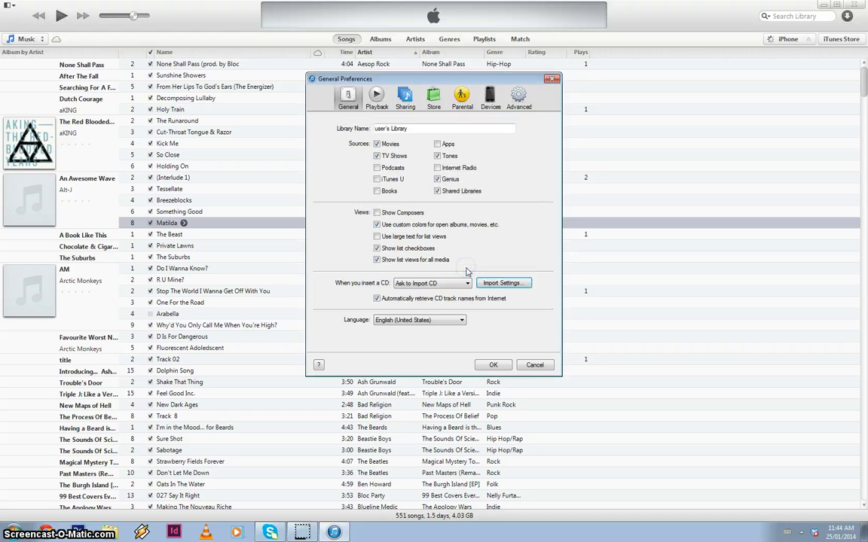
left_click(501, 367)
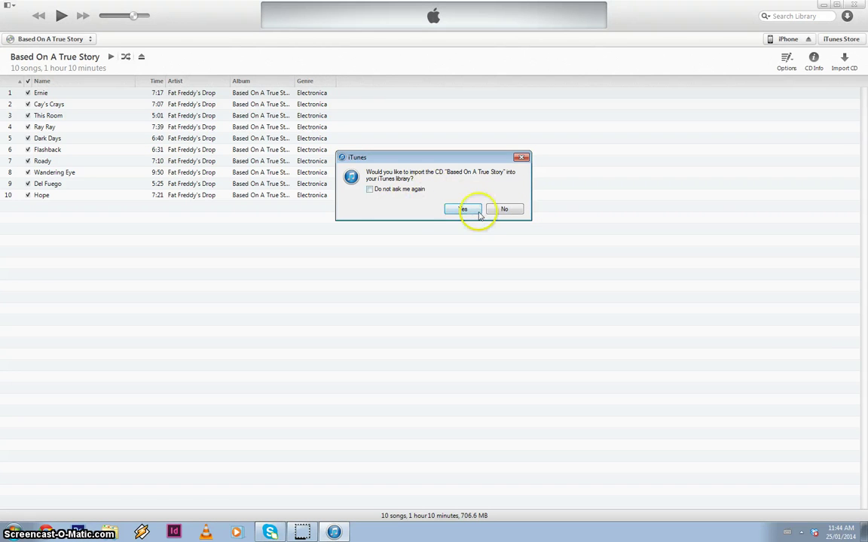
- Accept importing the inserted CD "Based On A True Story" into the iTunes library
left_click(386, 193)
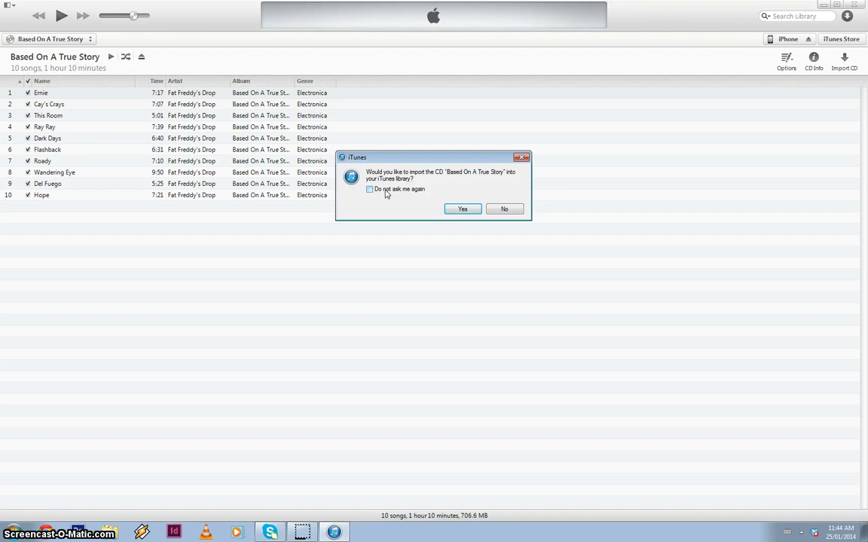
left_click(436, 209)
left_click(459, 210)
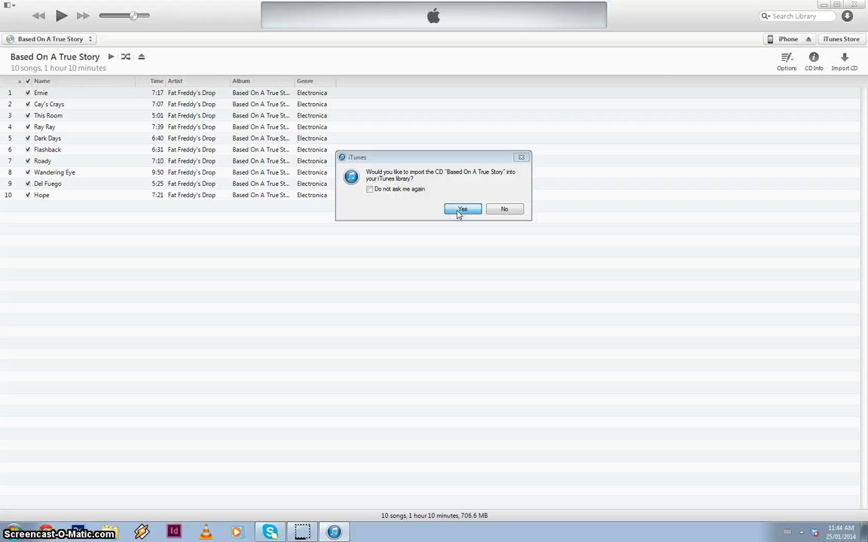
left_click(461, 211)
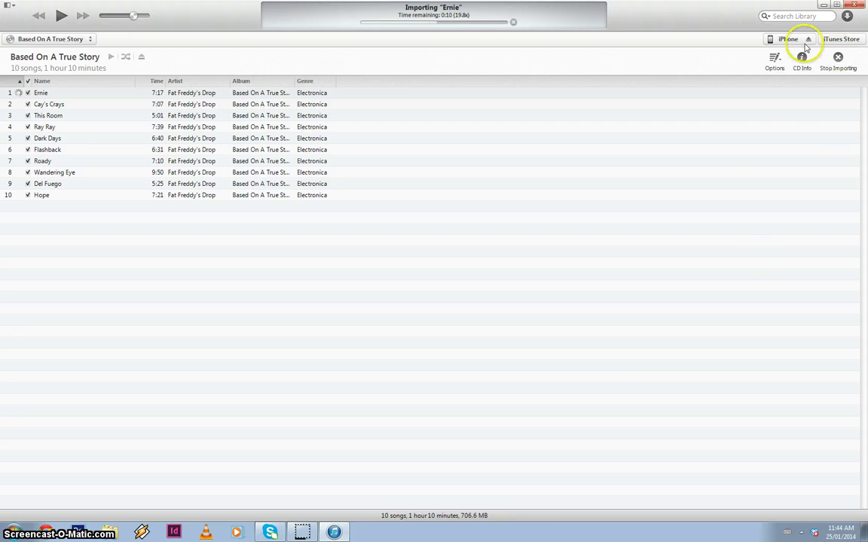
- Check the CD's track name options and review the import settings in the preferences, without changing anything
left_click(775, 59)
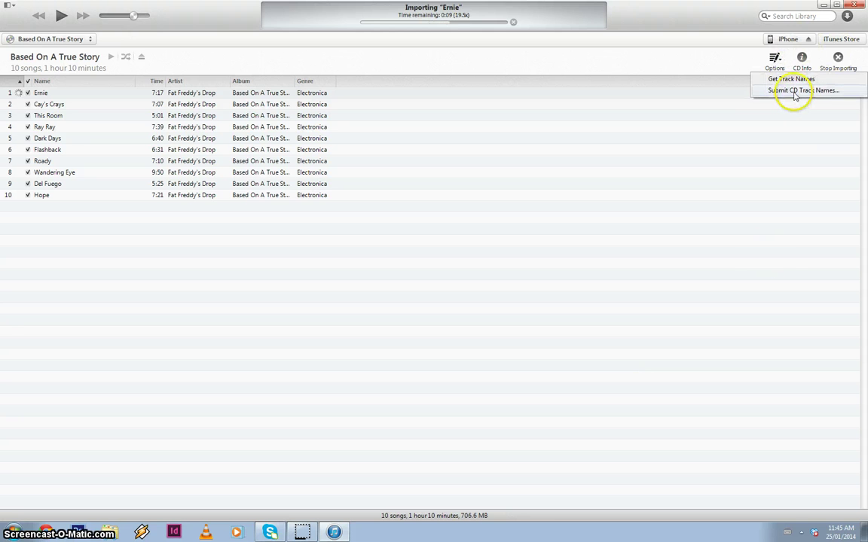
left_click(757, 151)
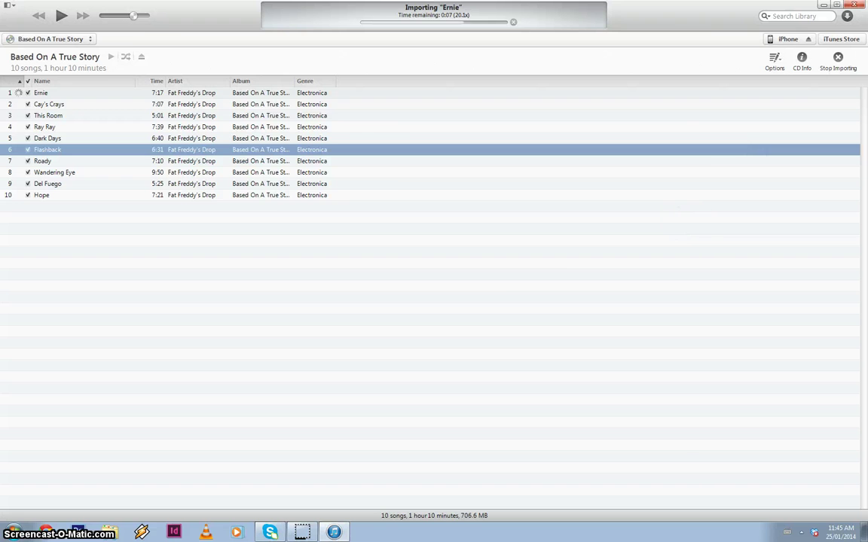
left_click(9, 6)
left_click(45, 91)
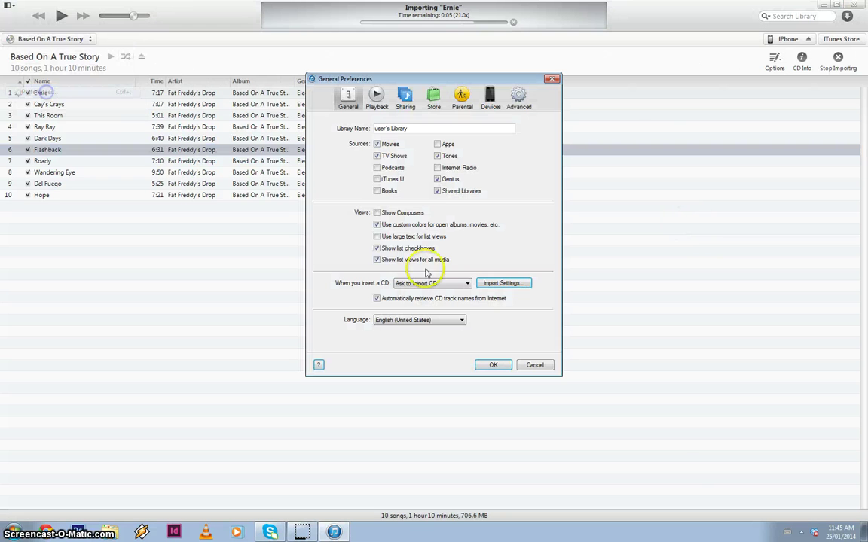
left_click(497, 290)
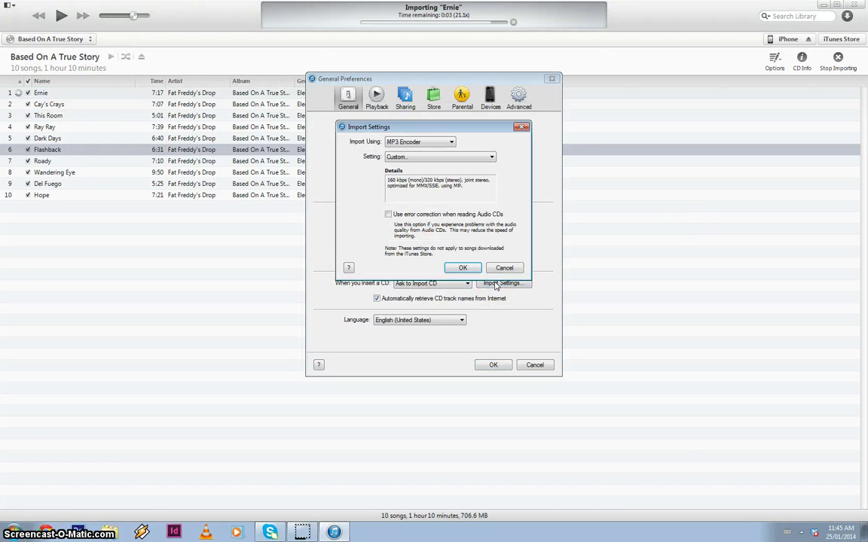
left_click(503, 269)
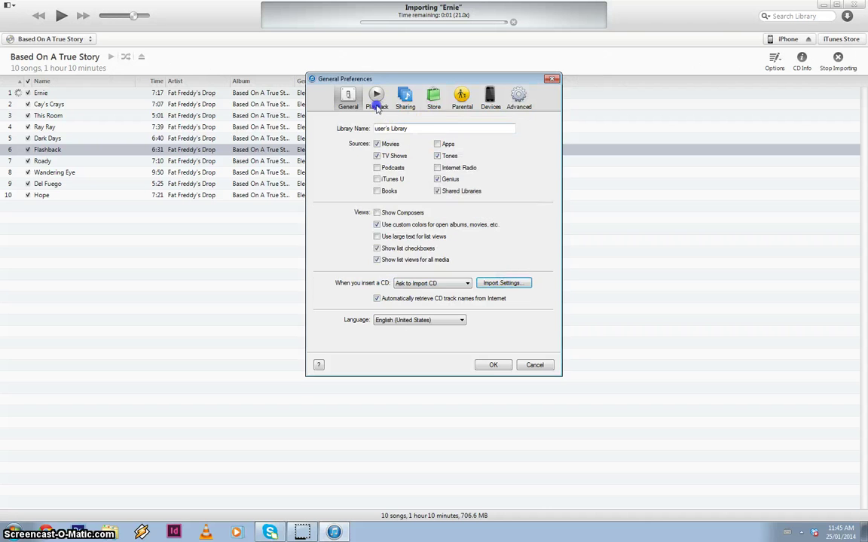
- Look through the remaining preference categories, check the iTunes Media folder location in the Advanced preferences, and close them
left_click(375, 98)
left_click(396, 103)
left_click(433, 97)
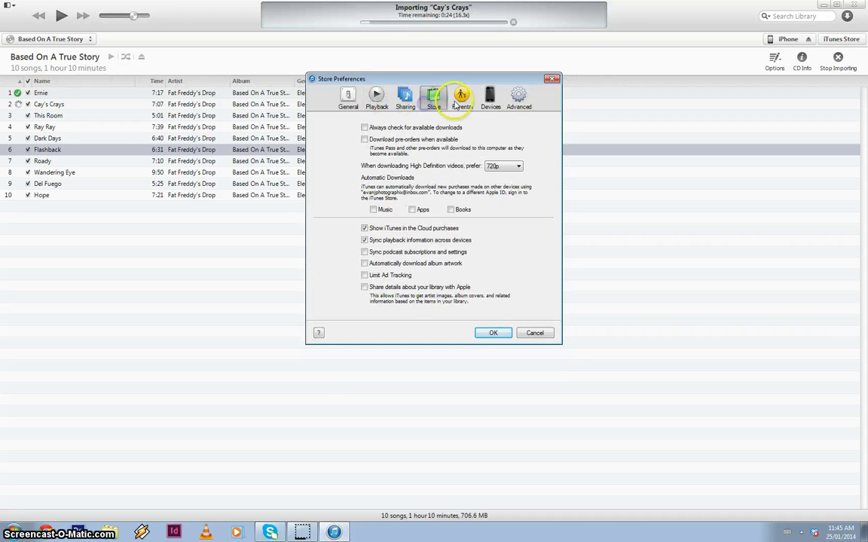
left_click(462, 96)
left_click(493, 100)
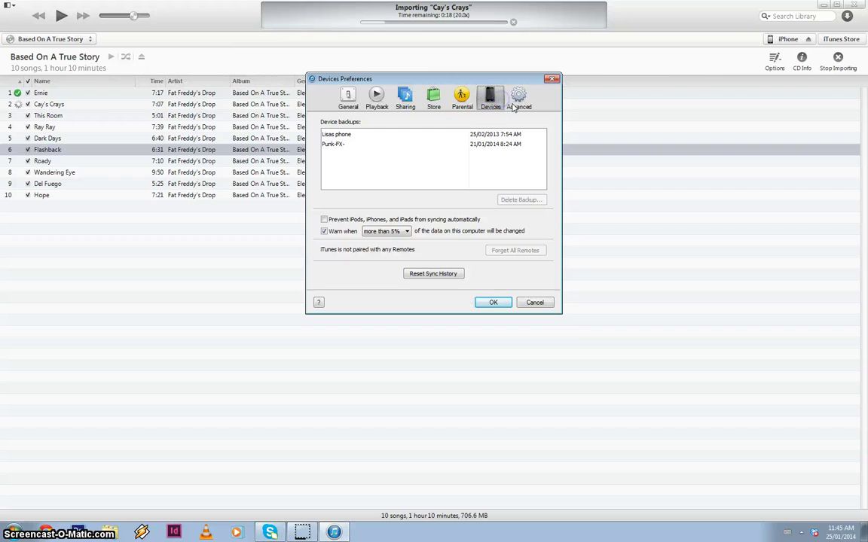
left_click(525, 108)
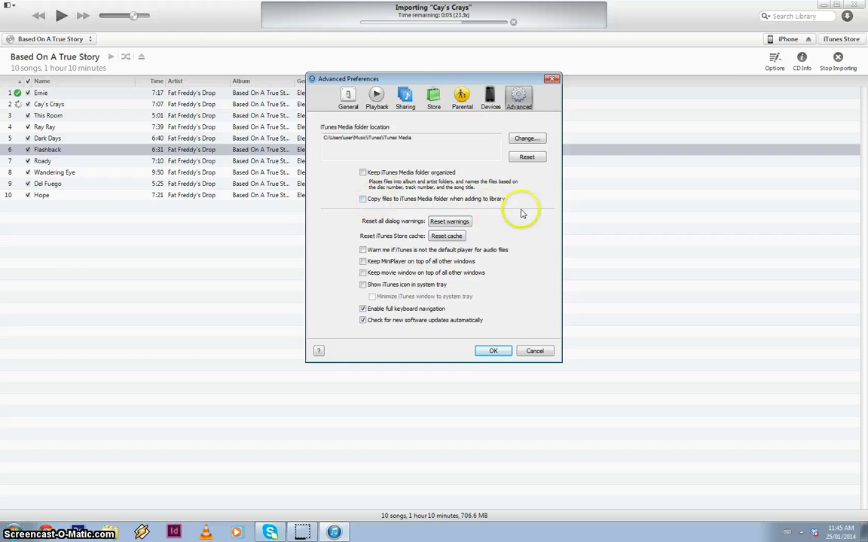
left_click(552, 77)
- Reopen the Advanced preferences, view the folder chooser for changing the iTunes Media location, and cancel without changes
left_click(10, 6)
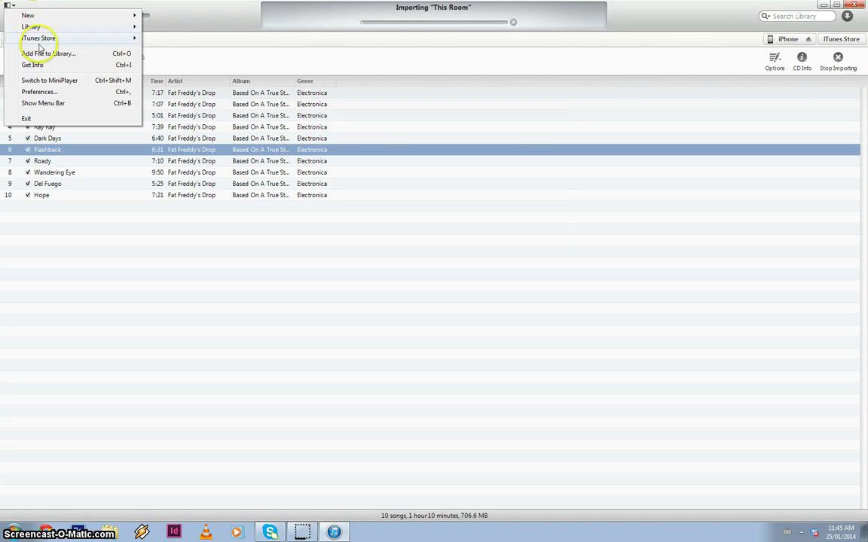
left_click(37, 91)
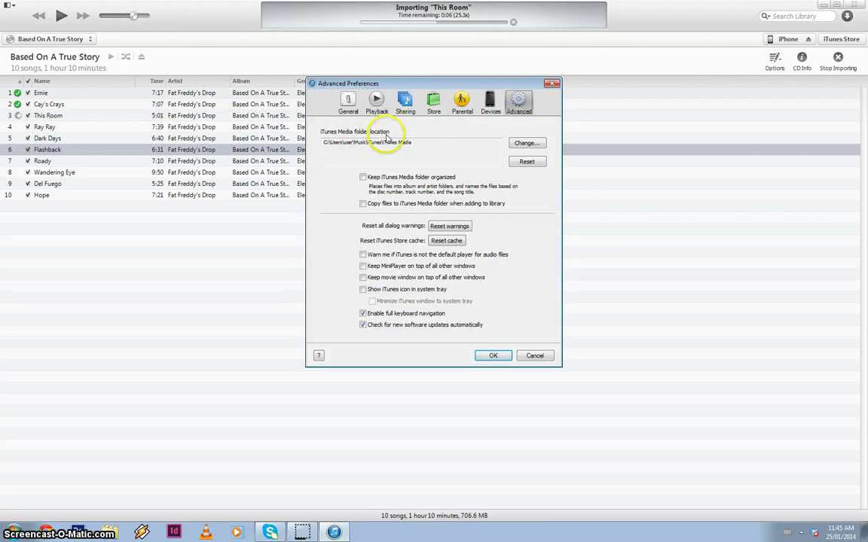
left_click(526, 143)
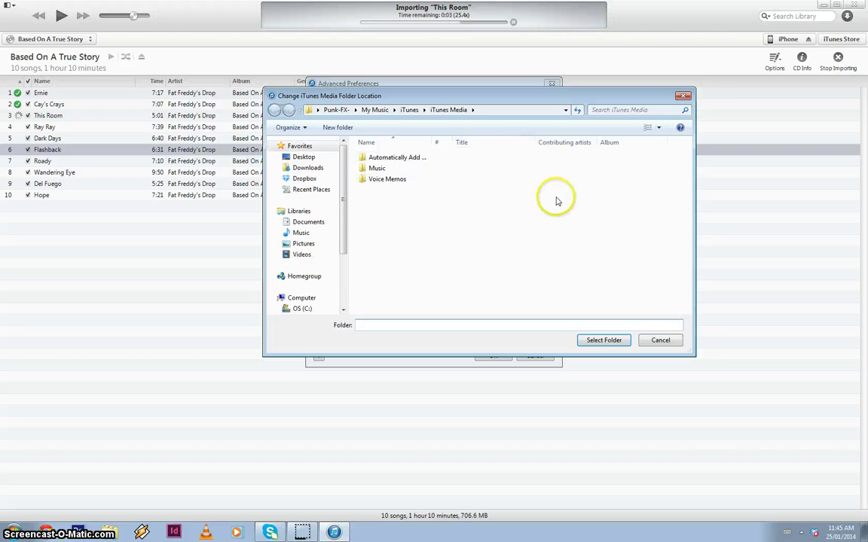
left_click(682, 97)
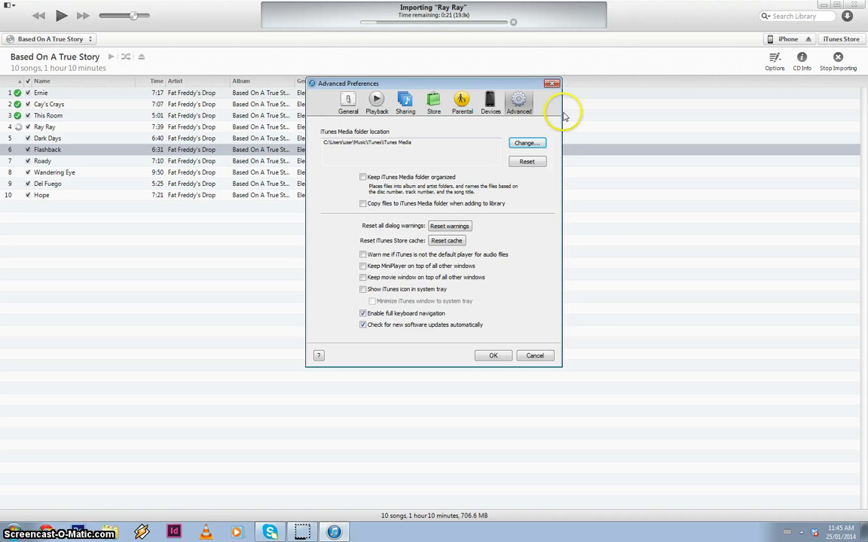
left_click(536, 355)
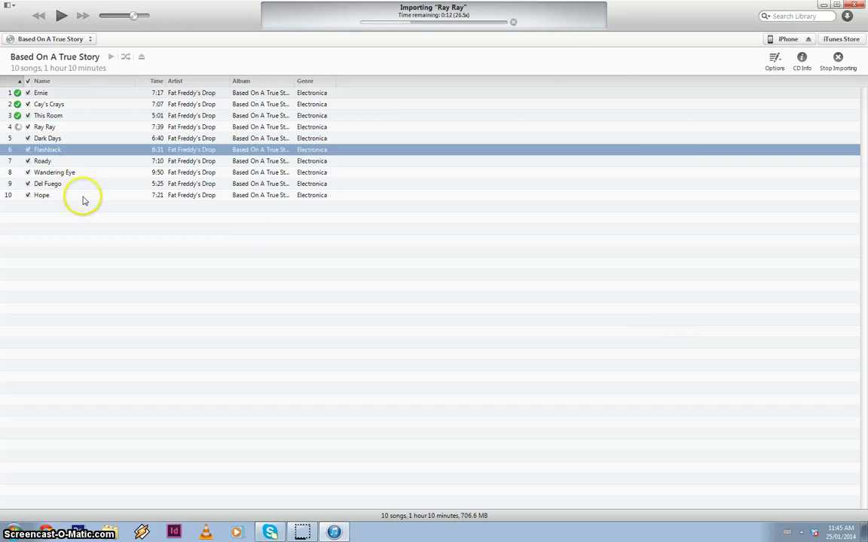